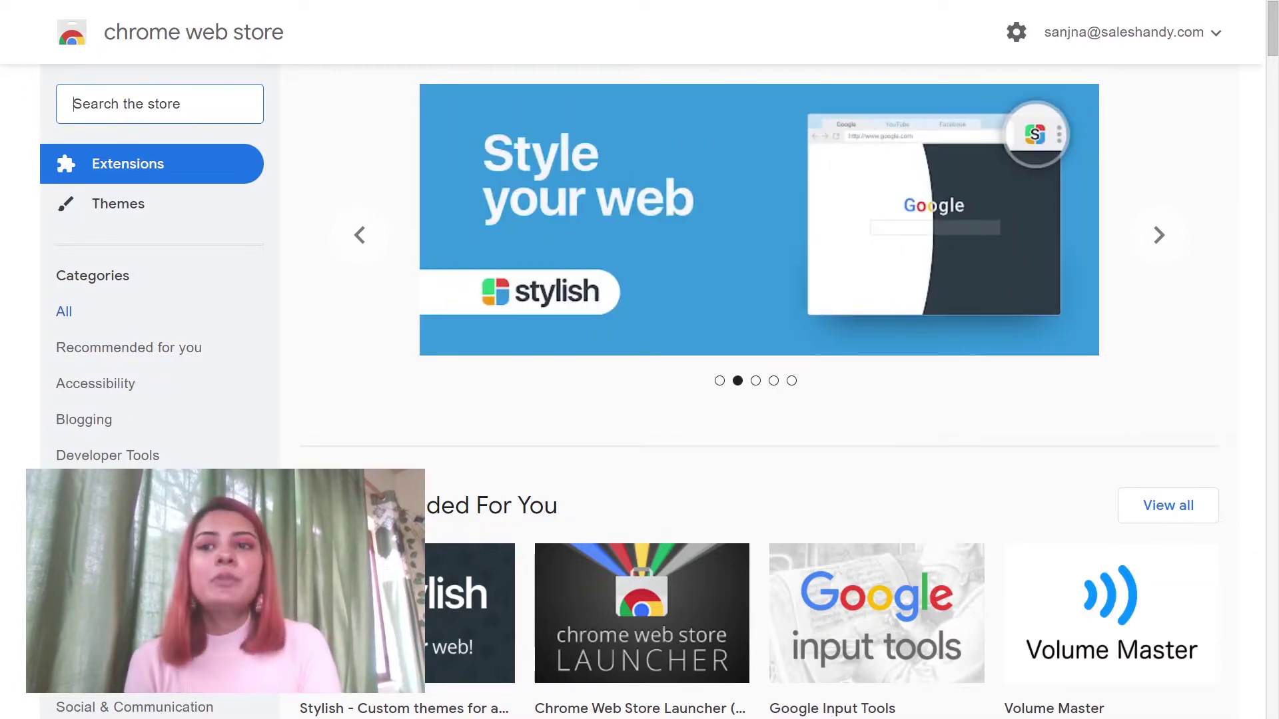
- Search the Chrome Web Store for 'saleshandy connect' and open the LinkedIn Email Finder - Saleshandy Connect listing
text(sa)
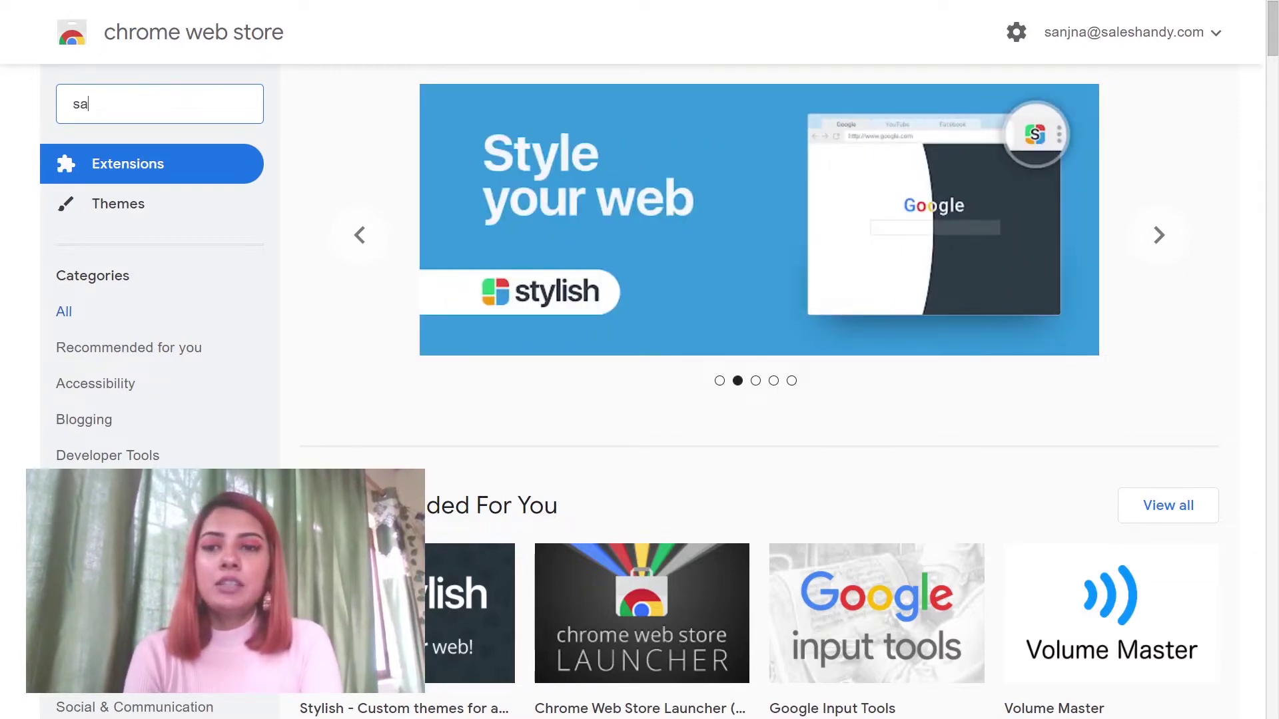
text(leshandy connect)
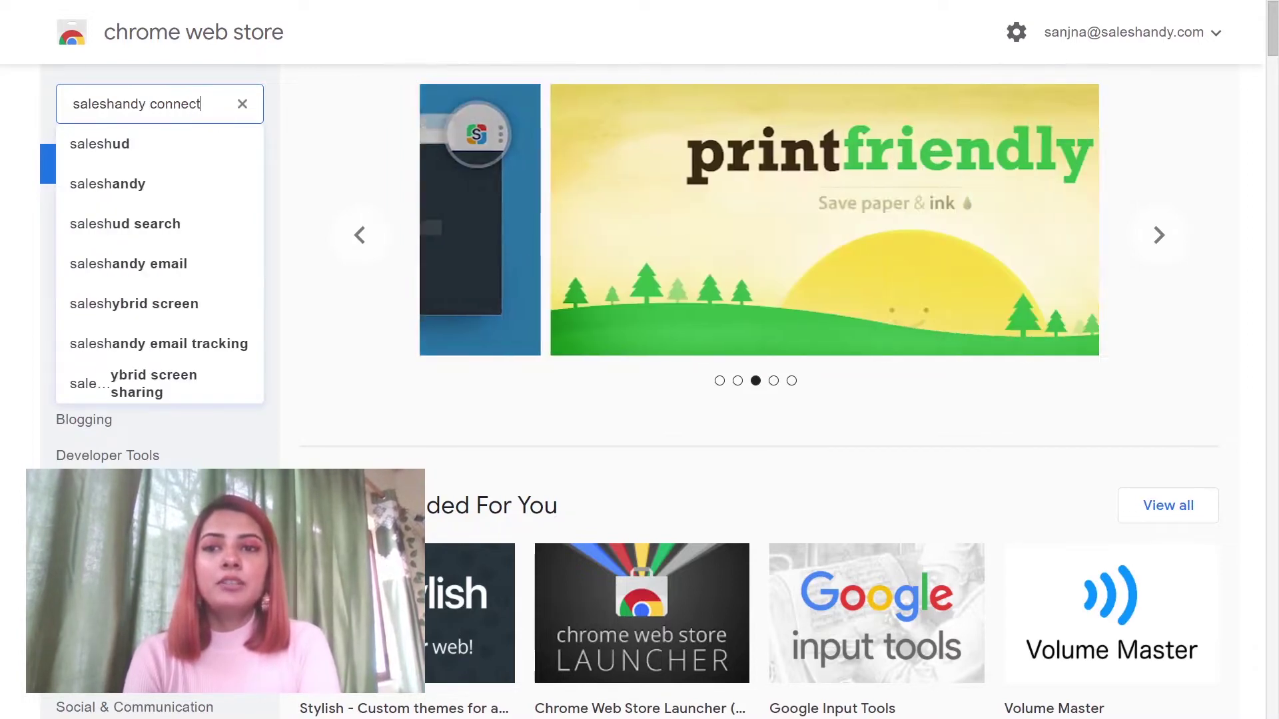
key(Return)
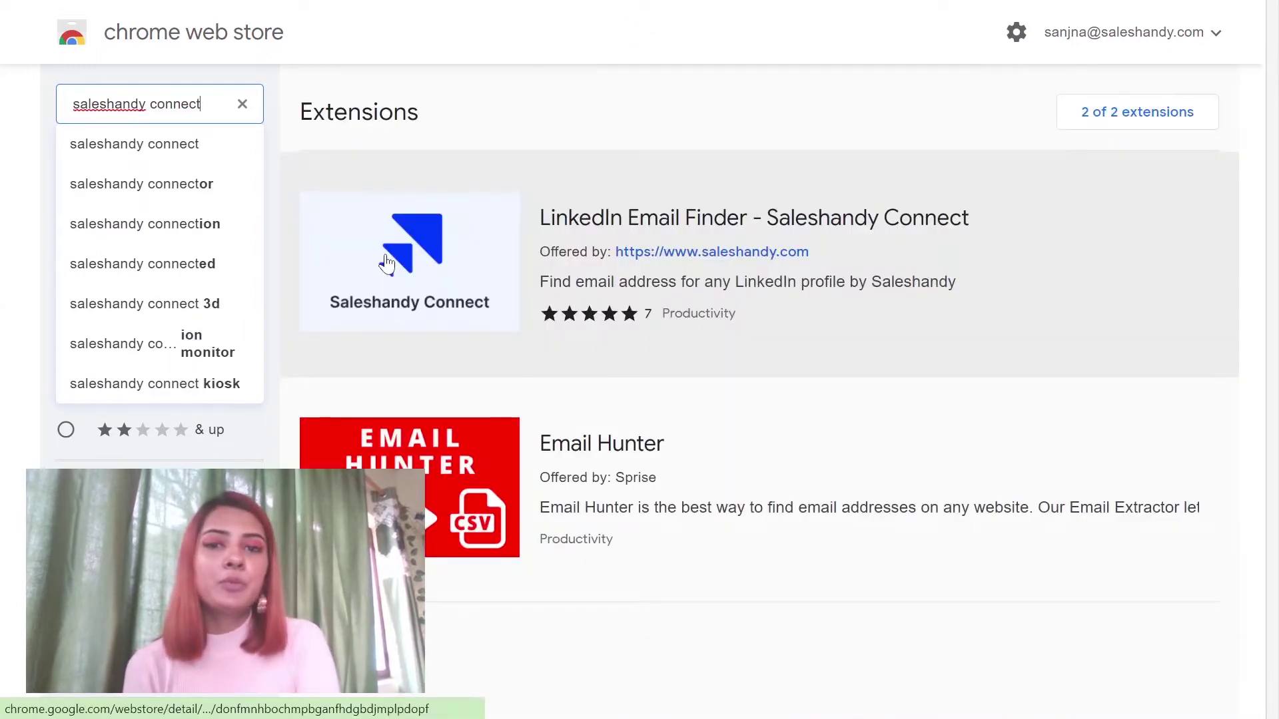
click(386, 263)
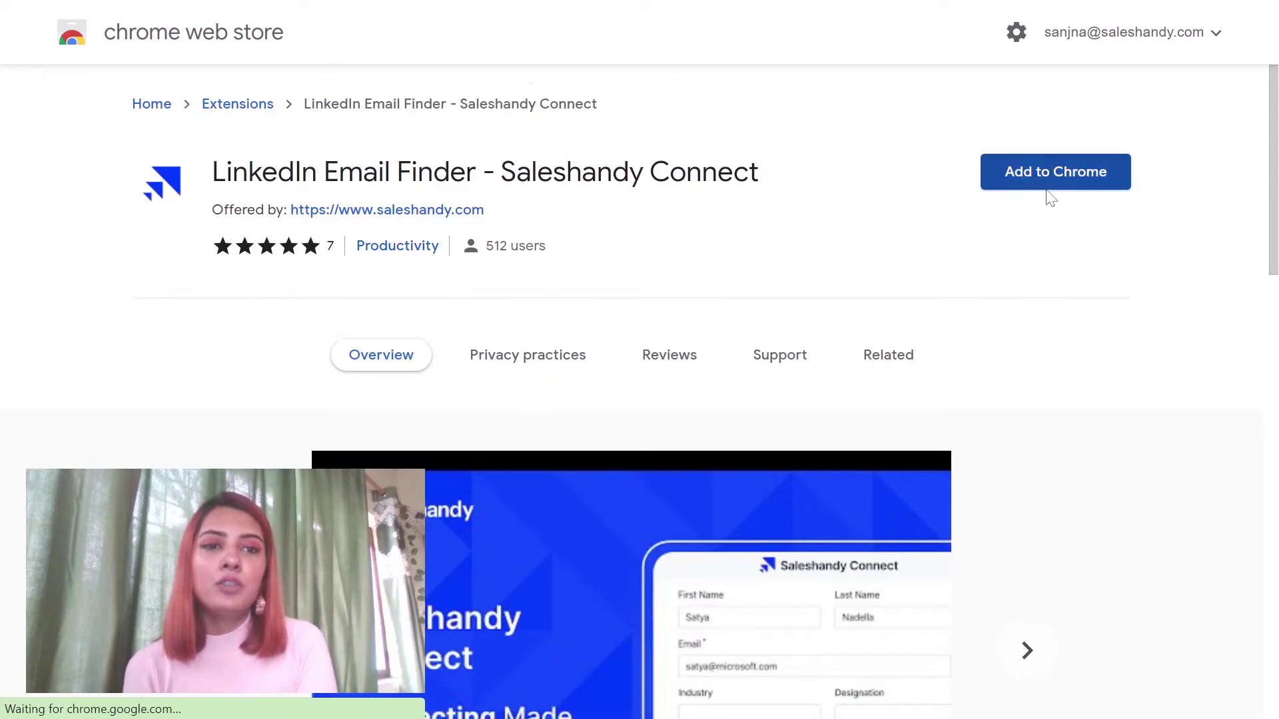
- Add the Saleshandy Connect extension to Chrome and dismiss the extension-added notice
click(1020, 173)
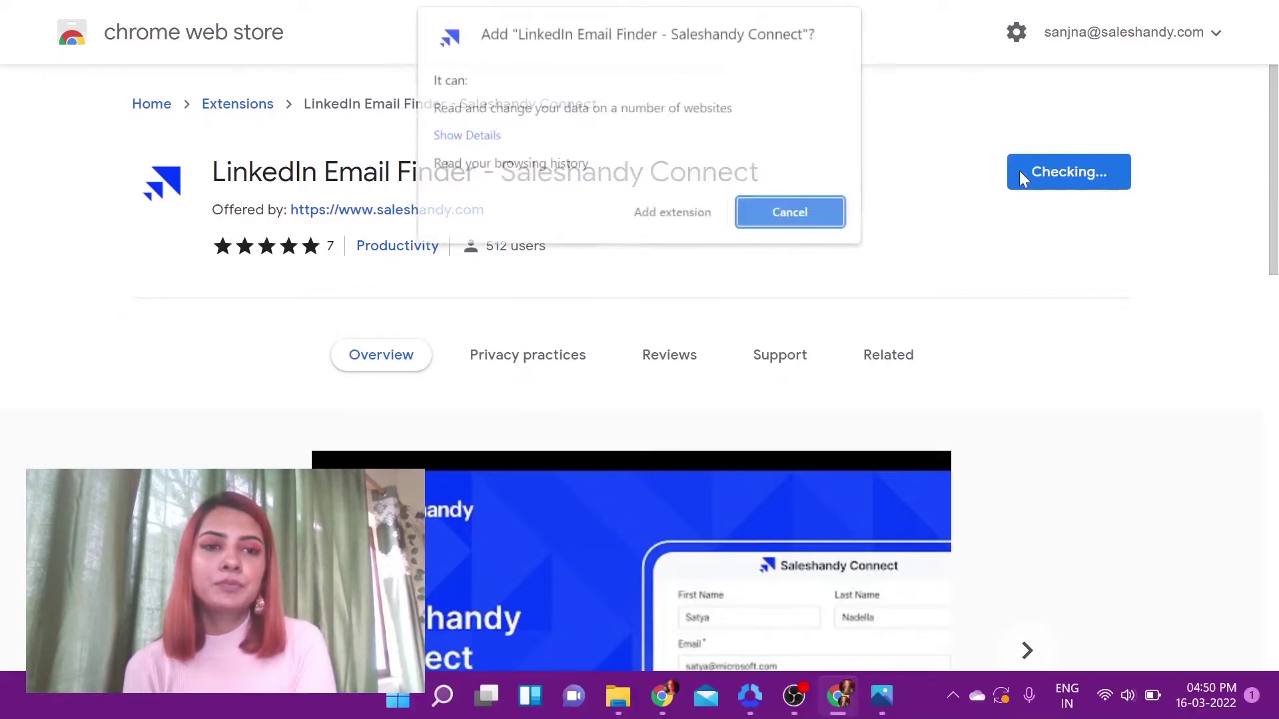
click(689, 217)
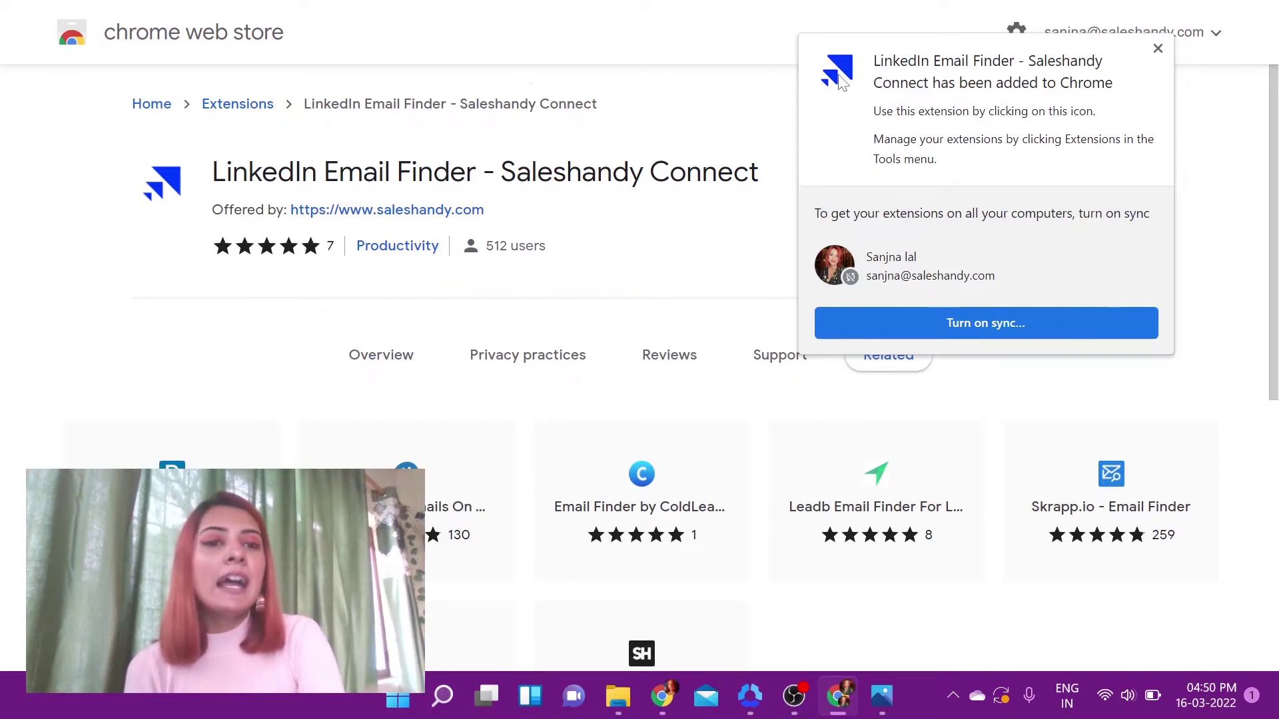
click(686, 229)
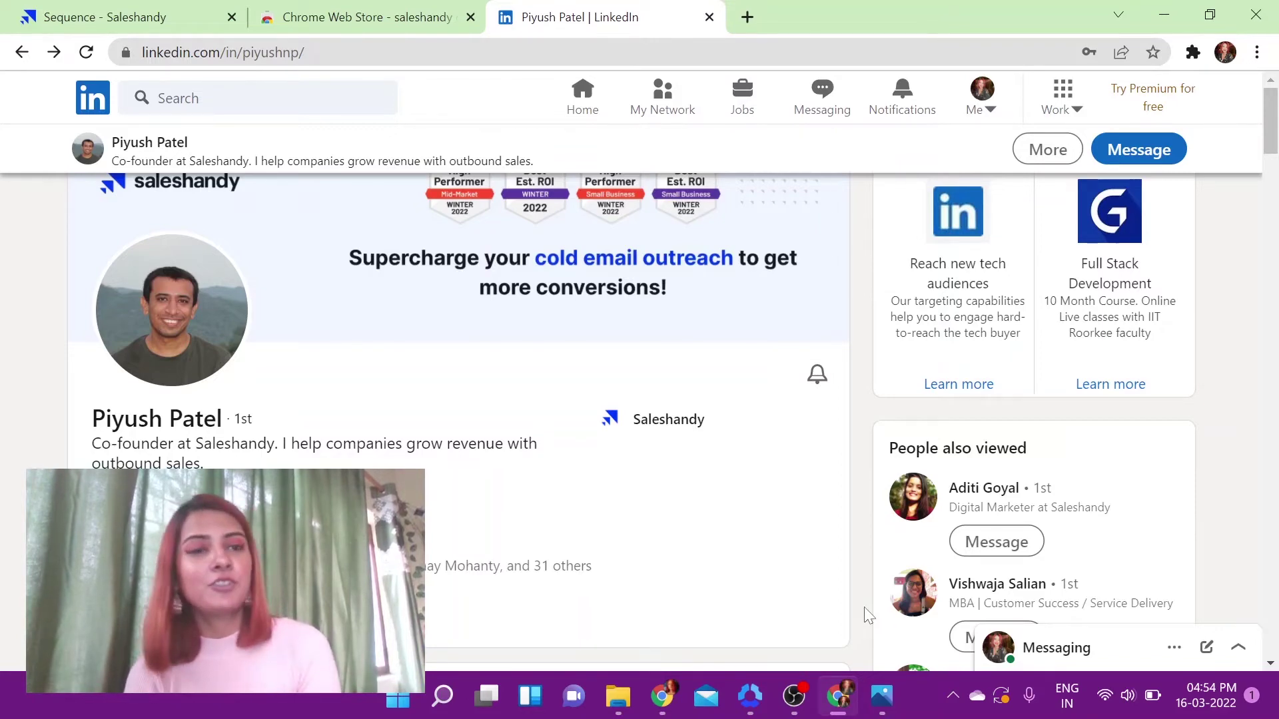
- Launch LinkedIn Email Finder - Saleshandy Connect from the Extensions menu over the LinkedIn profile
click(1190, 56)
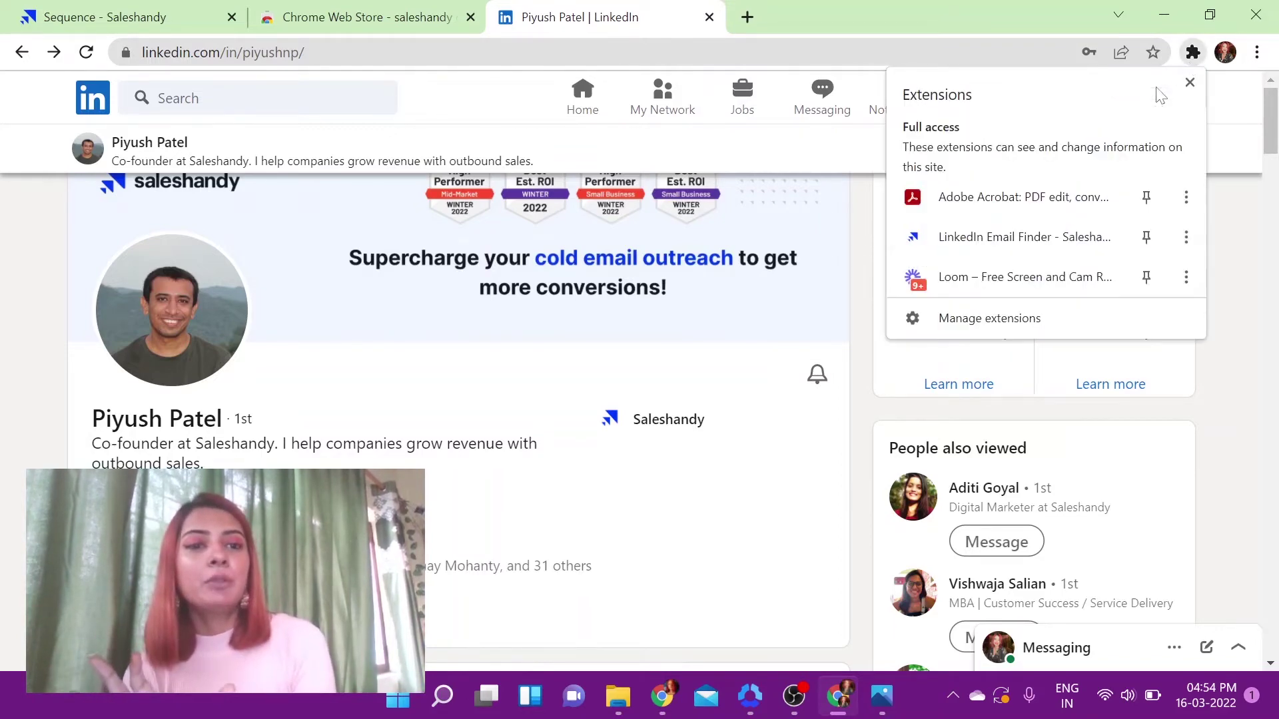
click(1008, 246)
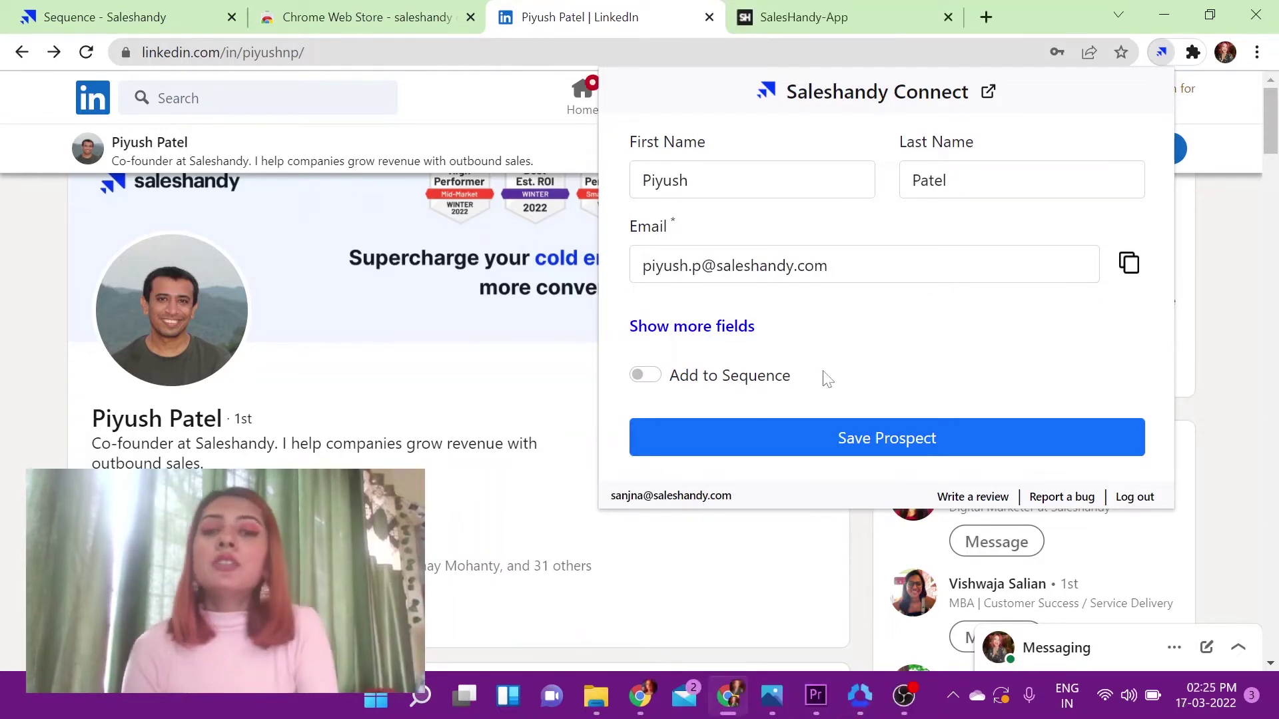
- Enable Add to Sequence and enter Company 'Saleshandy', Country 'India' and City 'Mumbai' in the extra fields
click(644, 376)
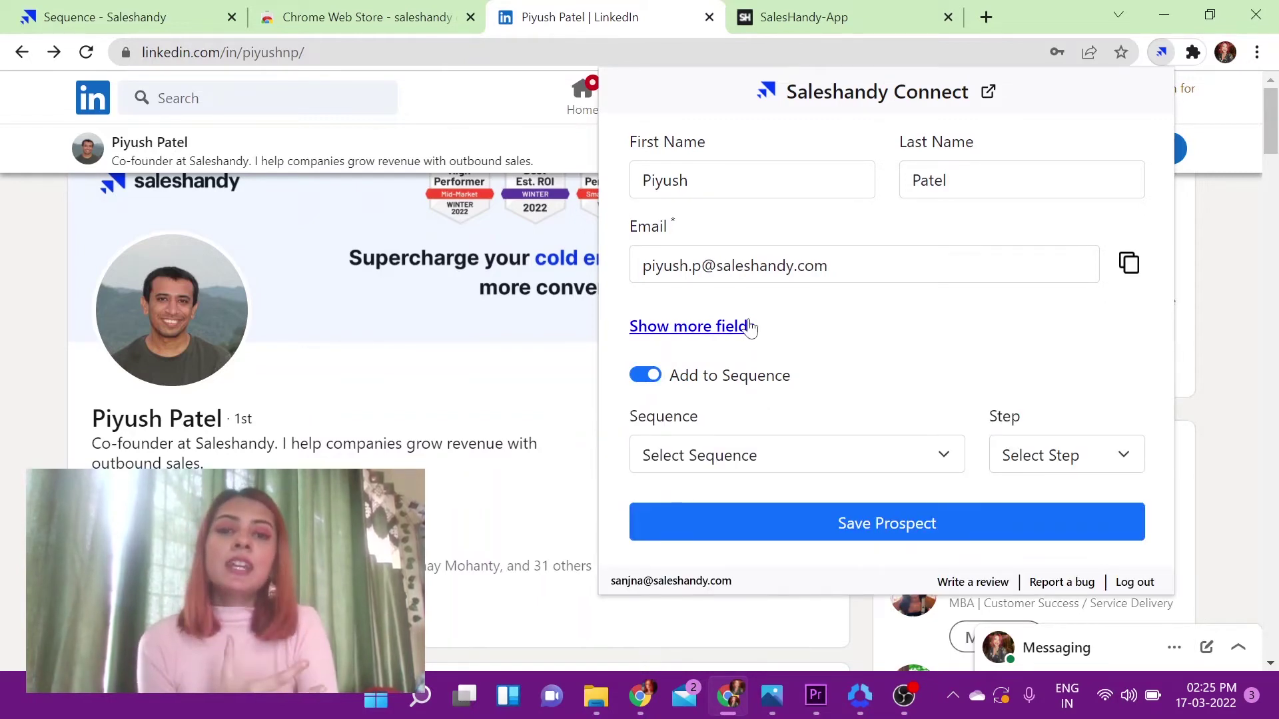
click(751, 326)
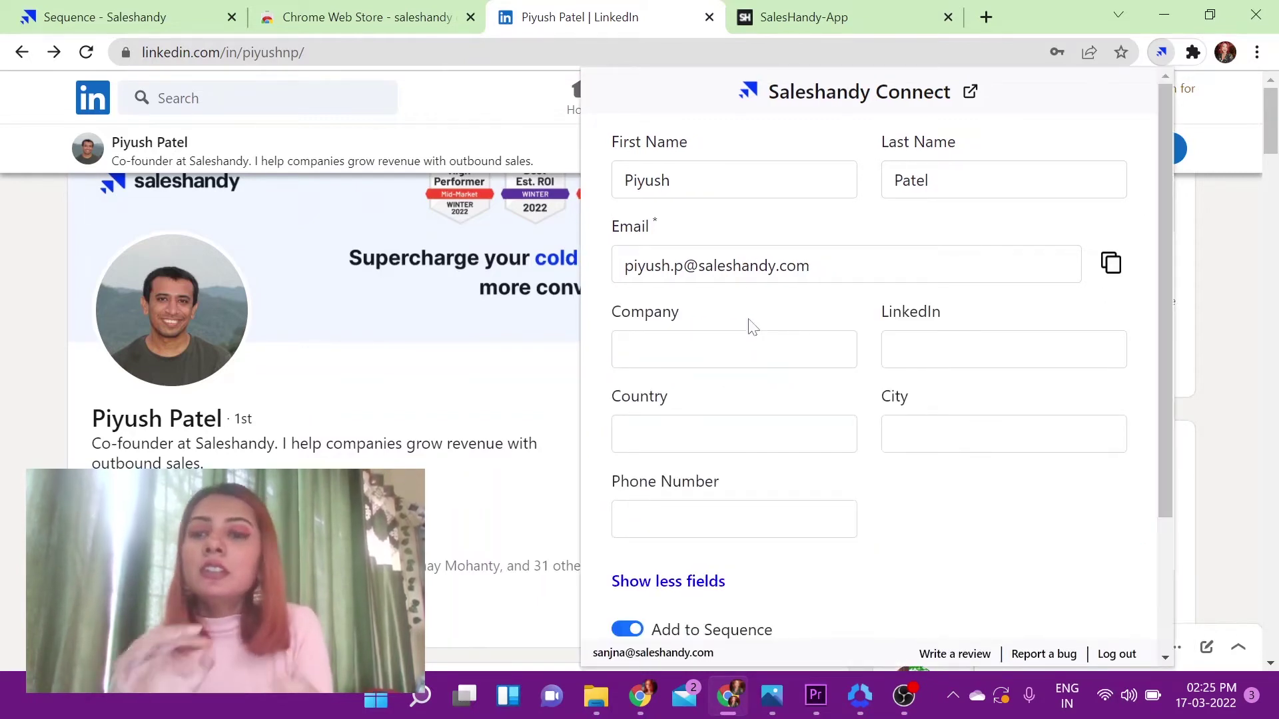
click(752, 349)
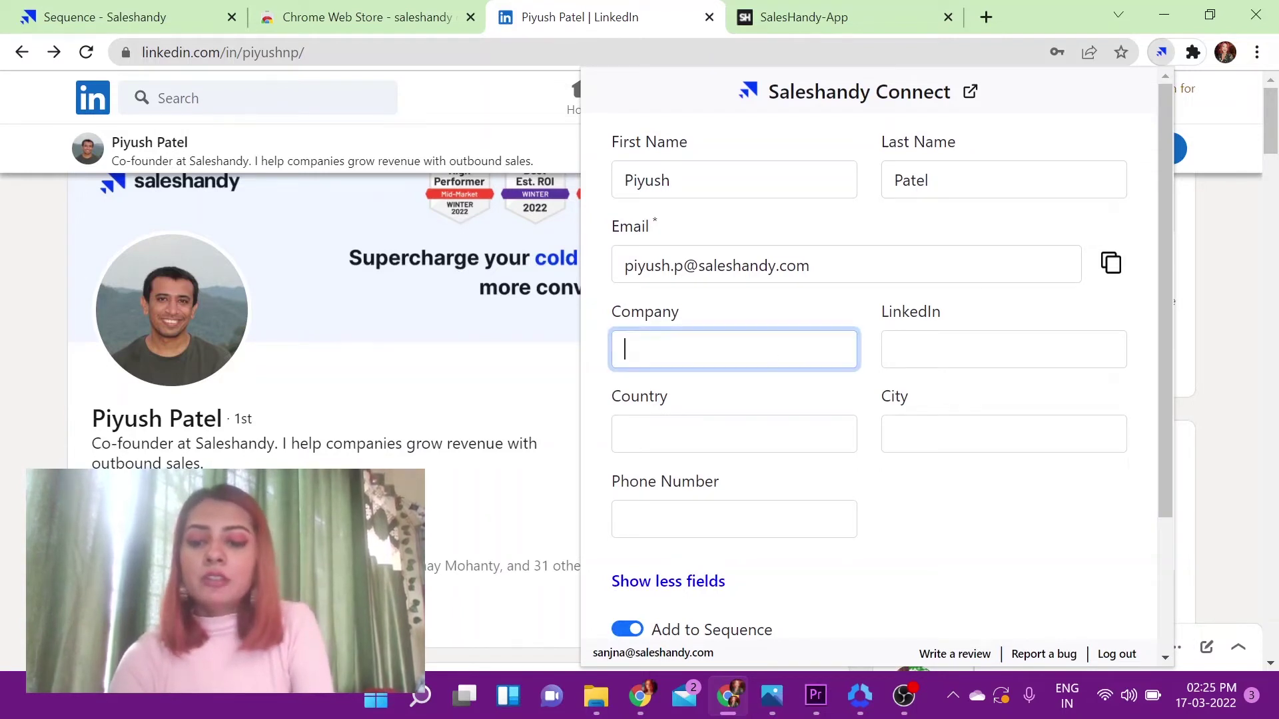
text(Saleshandy)
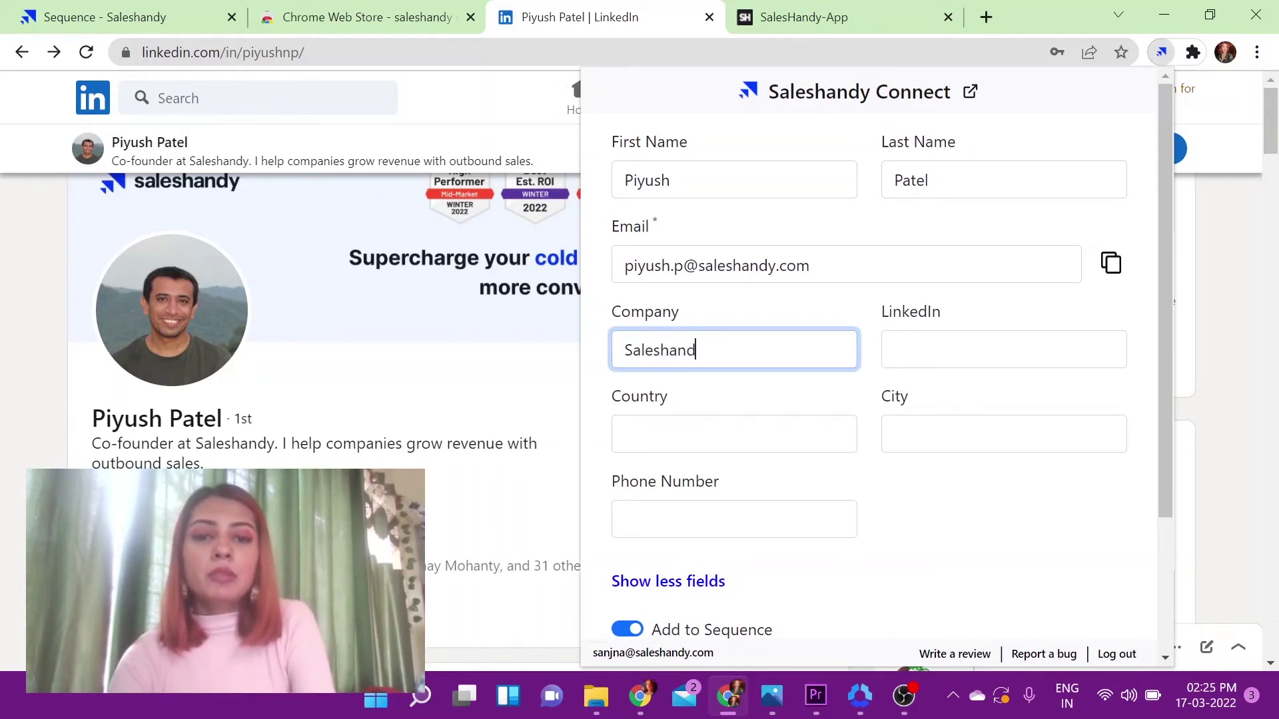
click(799, 427)
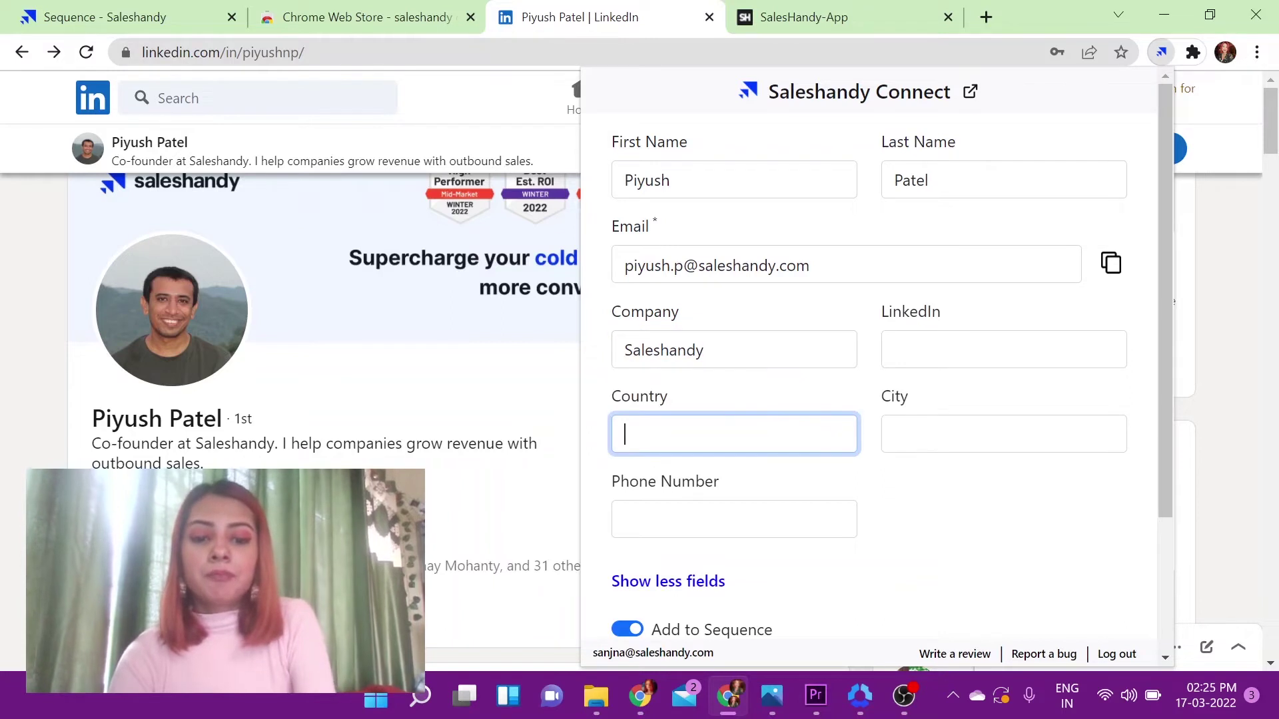
text(India)
key(Tab)
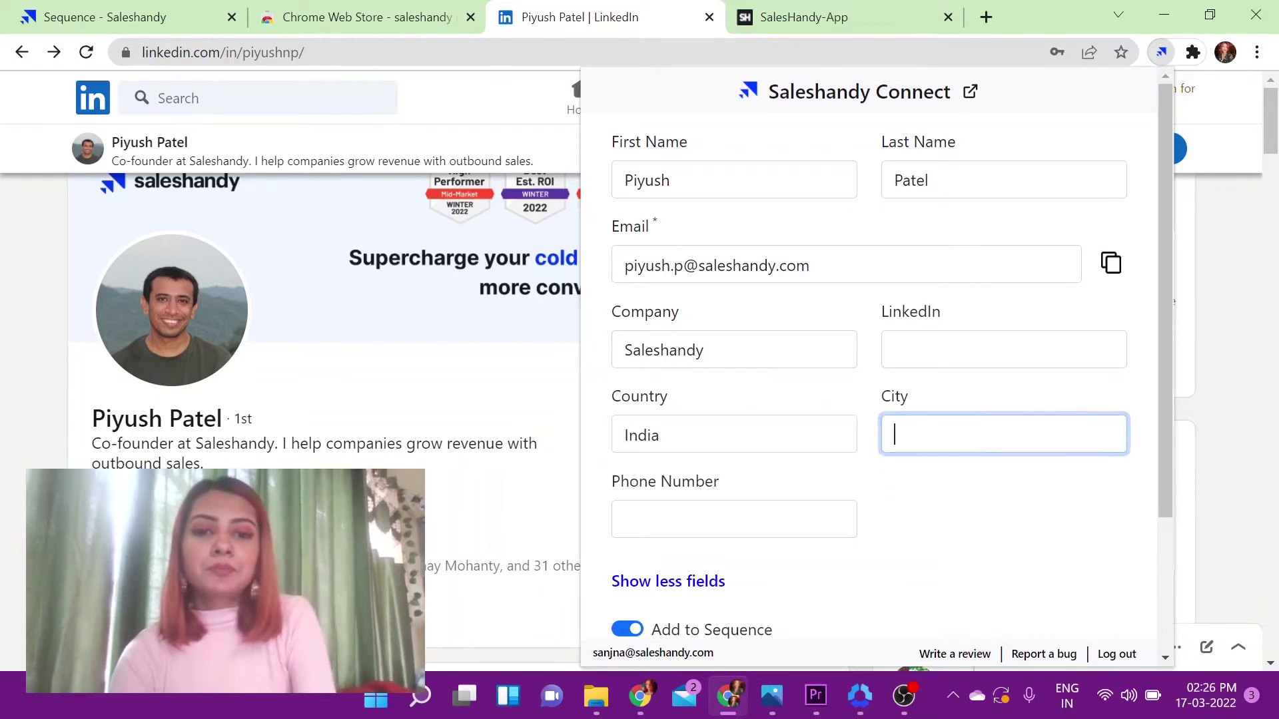
text(Mumbai)
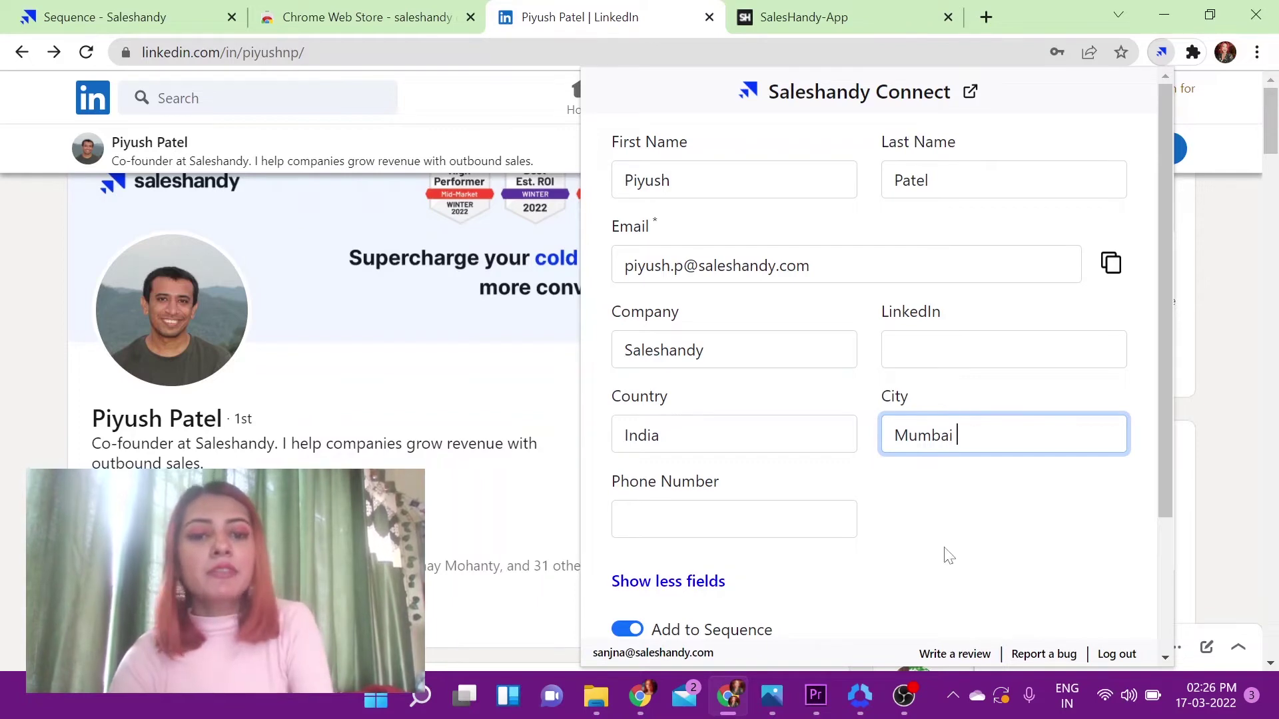
- Assign the LinkedIn prospect to Sample Sequence at Step 1
scroll(946, 553, down, 3)
scroll(947, 556, down, 1)
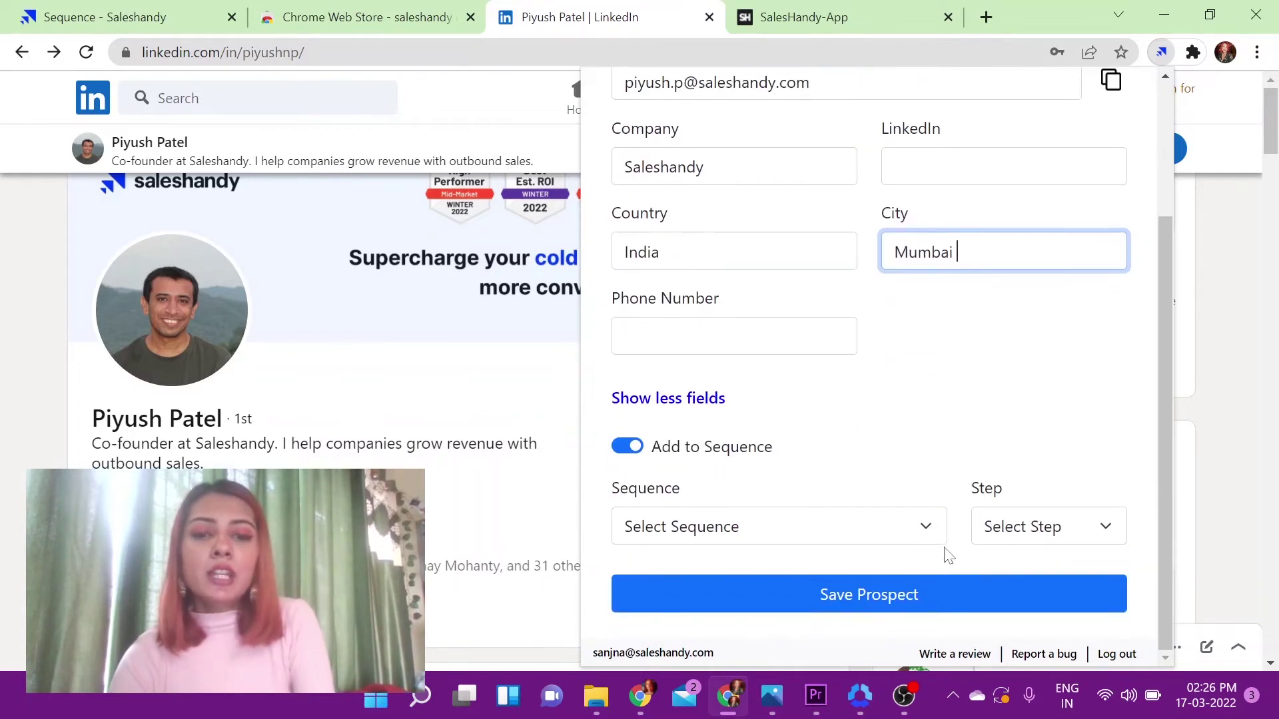
click(850, 534)
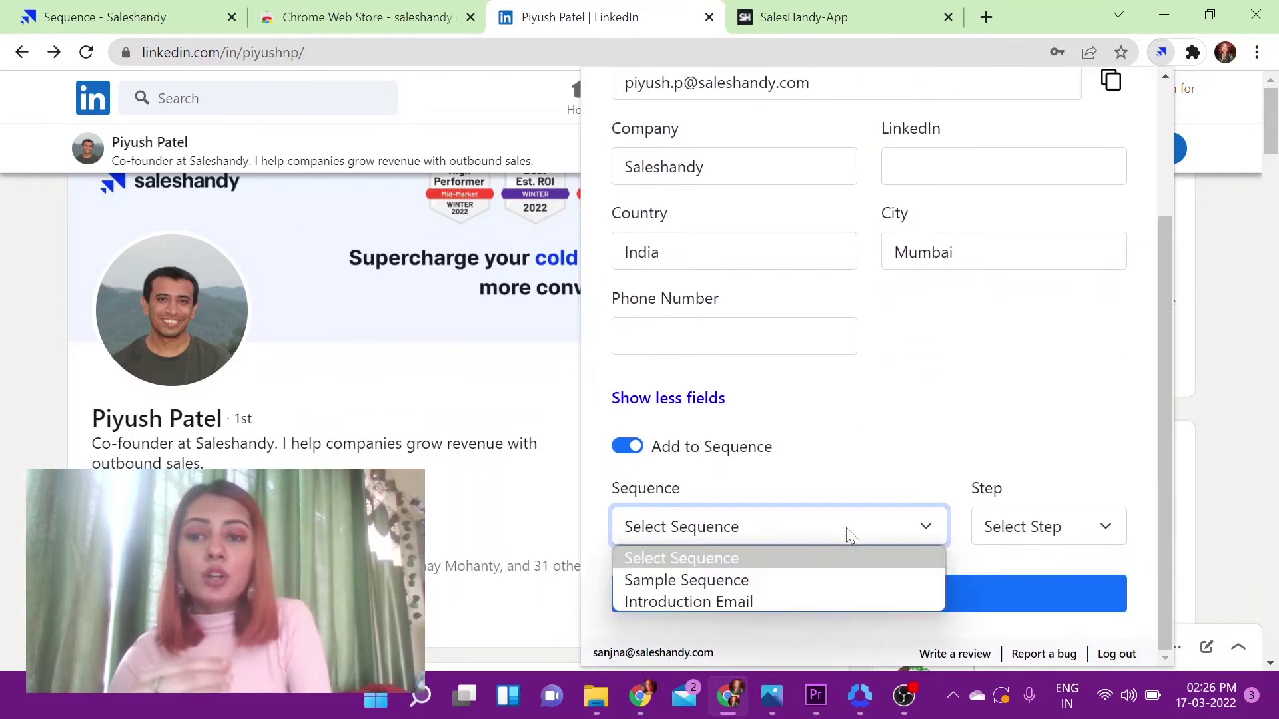
click(823, 576)
click(1044, 527)
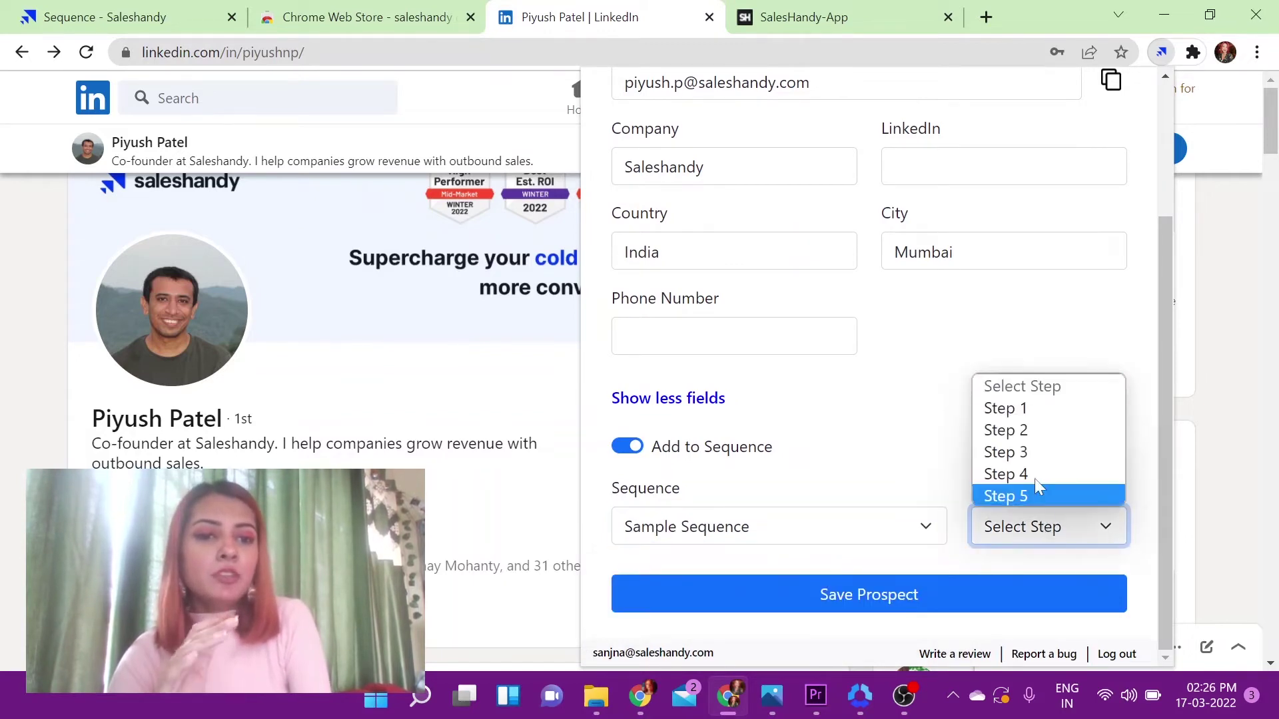
click(1023, 409)
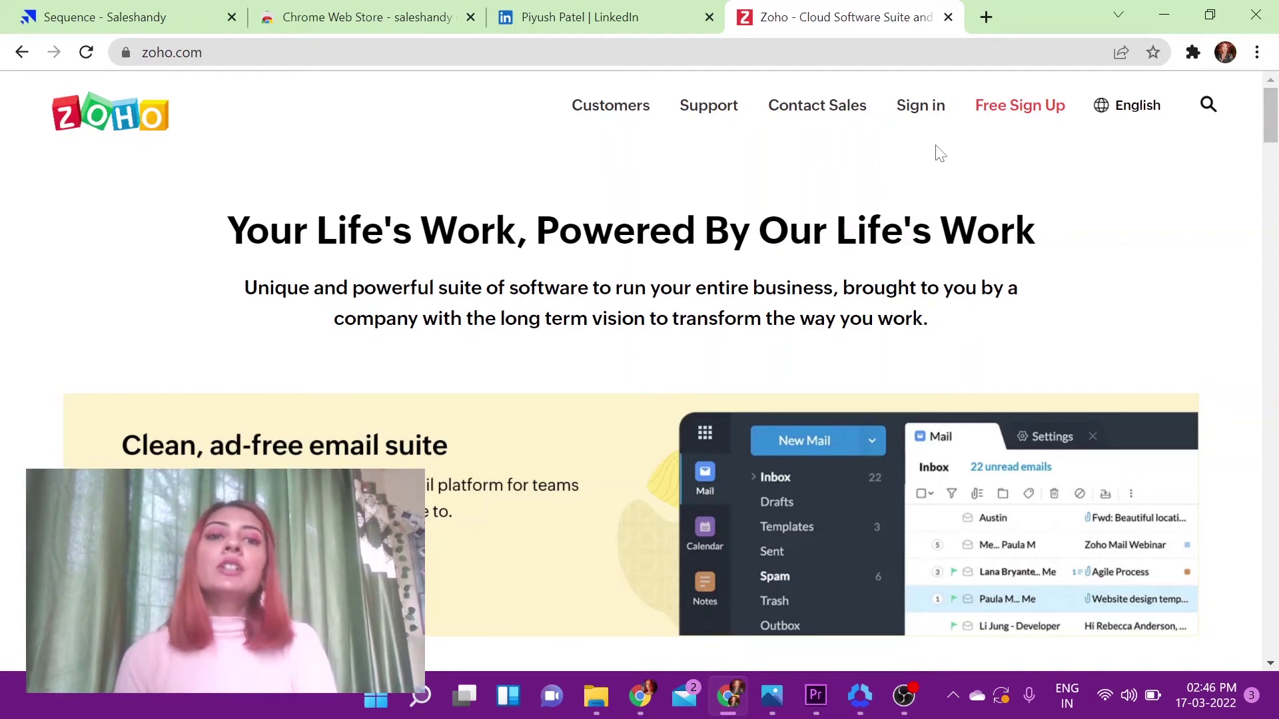
- Sign in to Zoho, go to CRM Contacts and open the Truhlar And Truhlar (Sample) contact
click(916, 118)
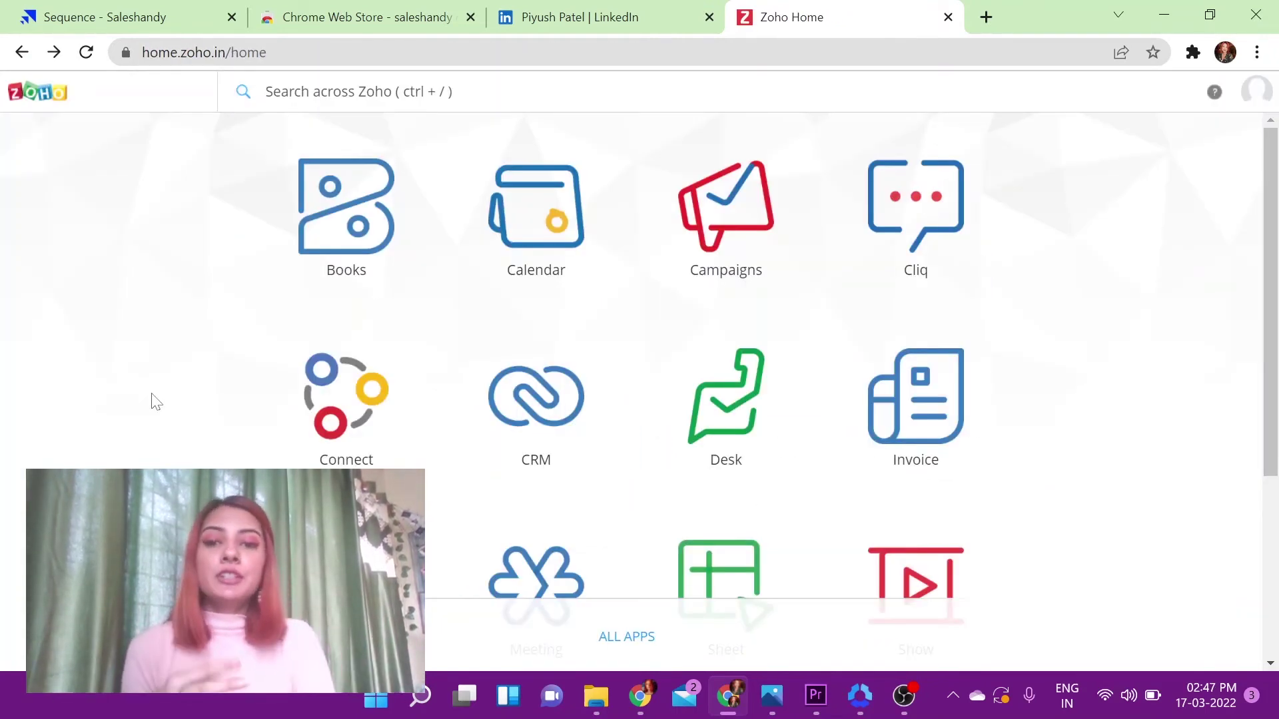
click(562, 407)
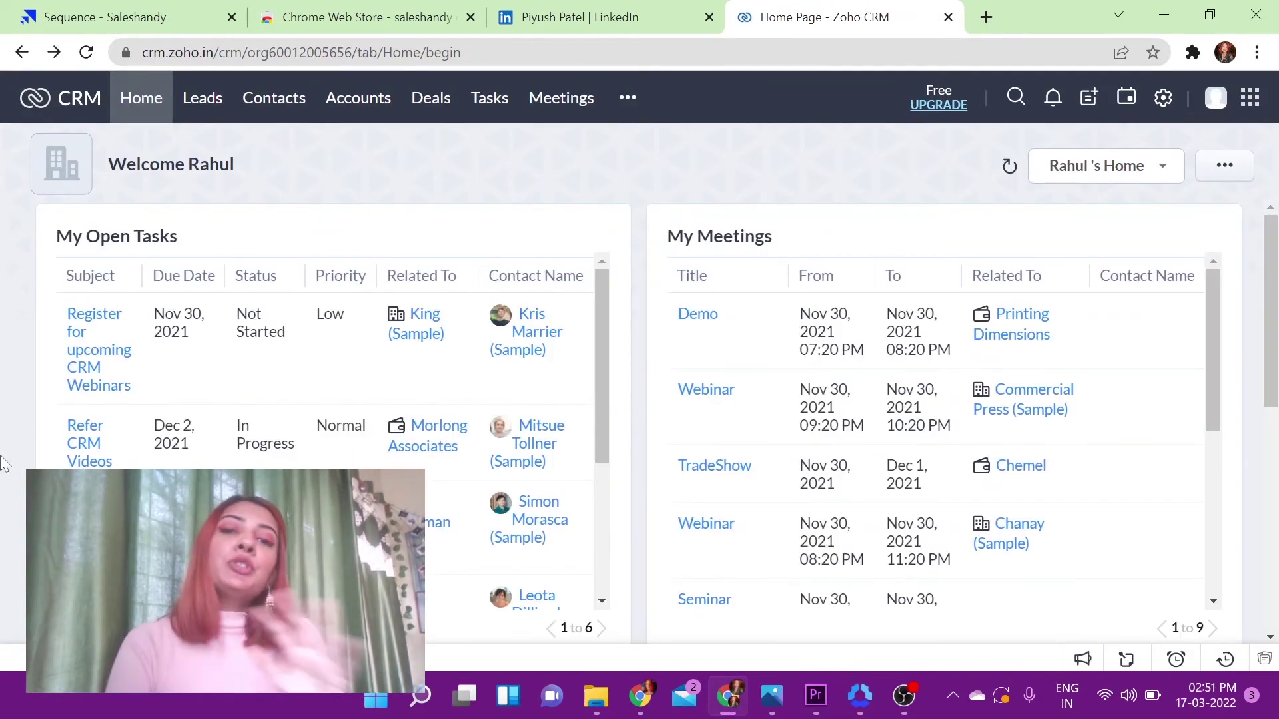
click(298, 105)
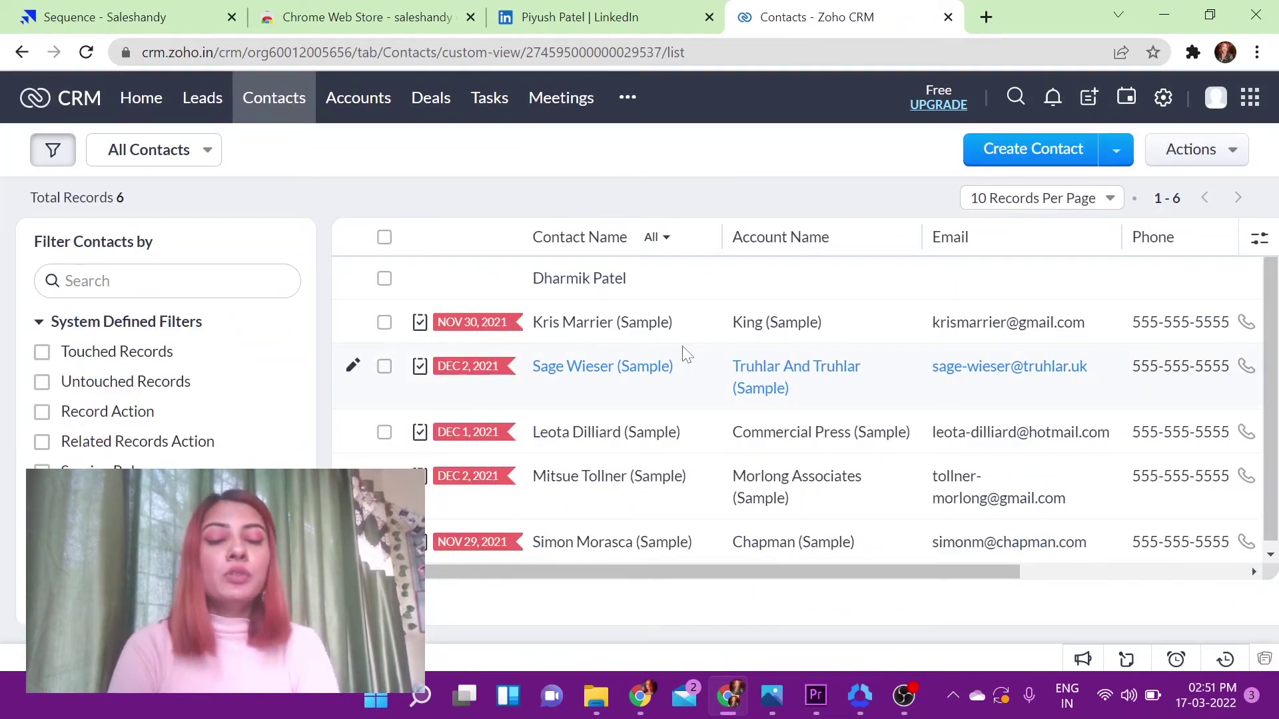
click(633, 378)
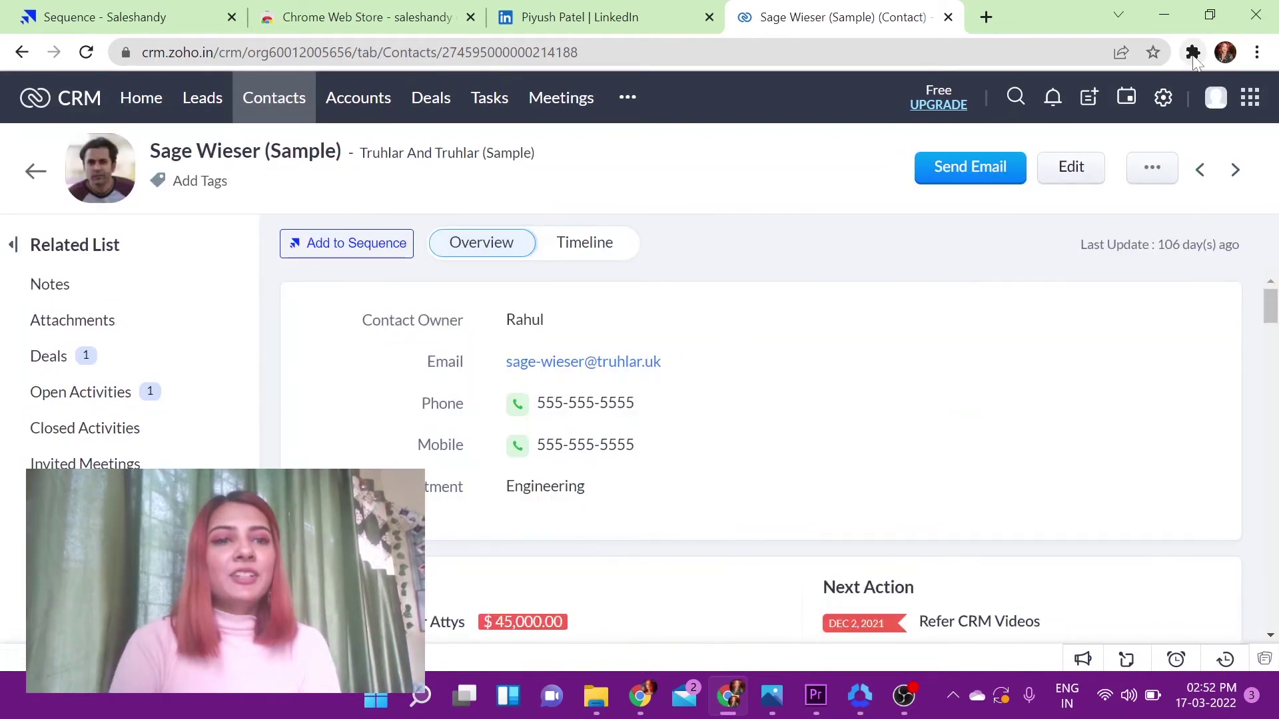
- Launch Saleshandy Connect over the Zoho contact and reveal the extra prospect fields
click(1193, 53)
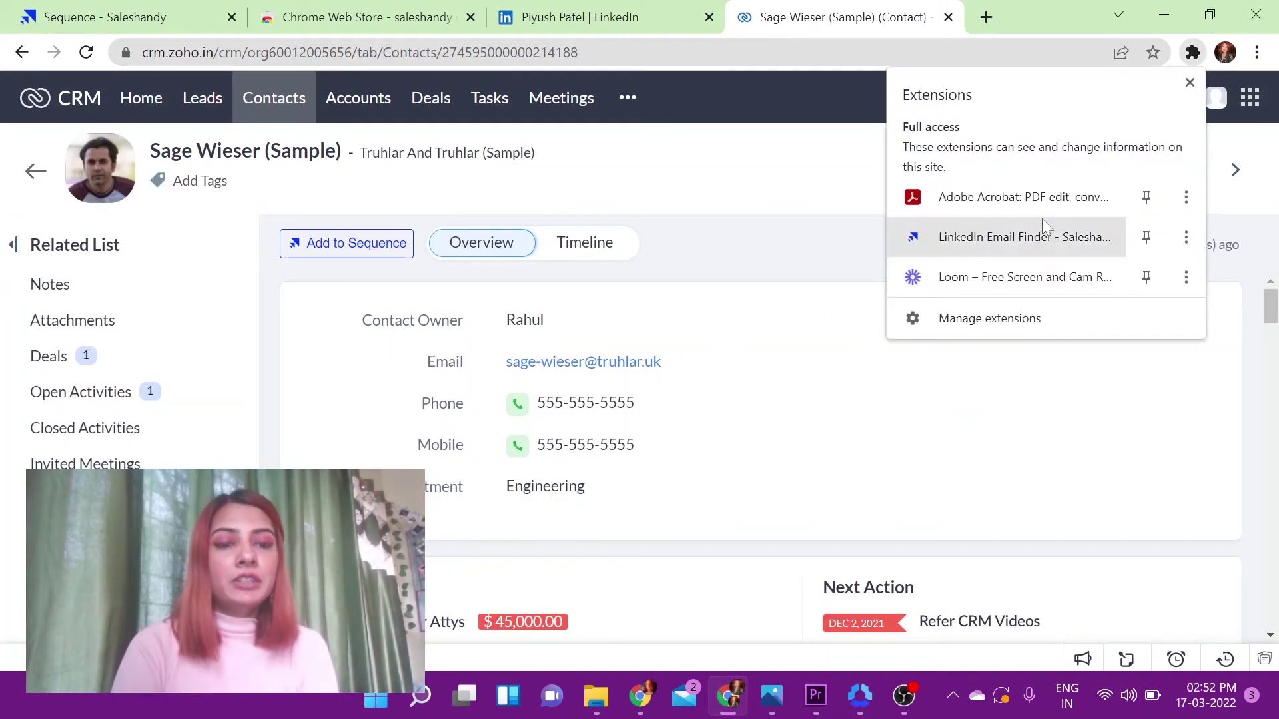
click(1045, 226)
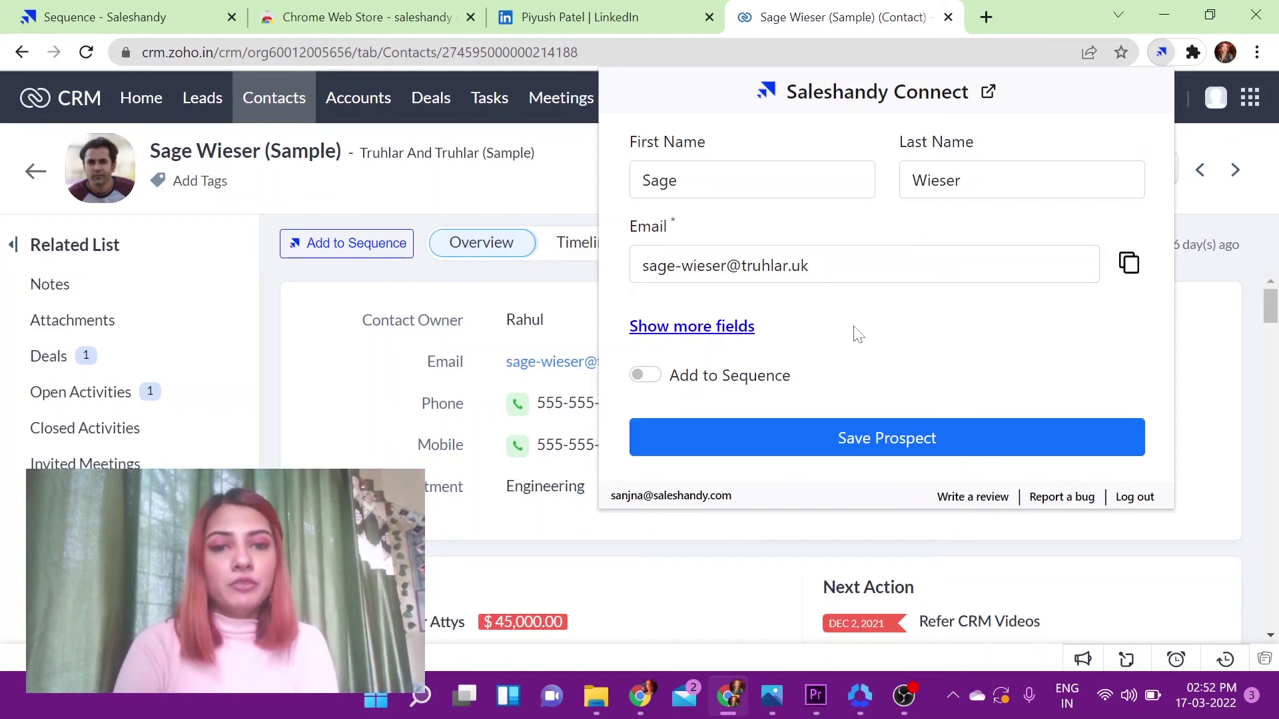
click(663, 331)
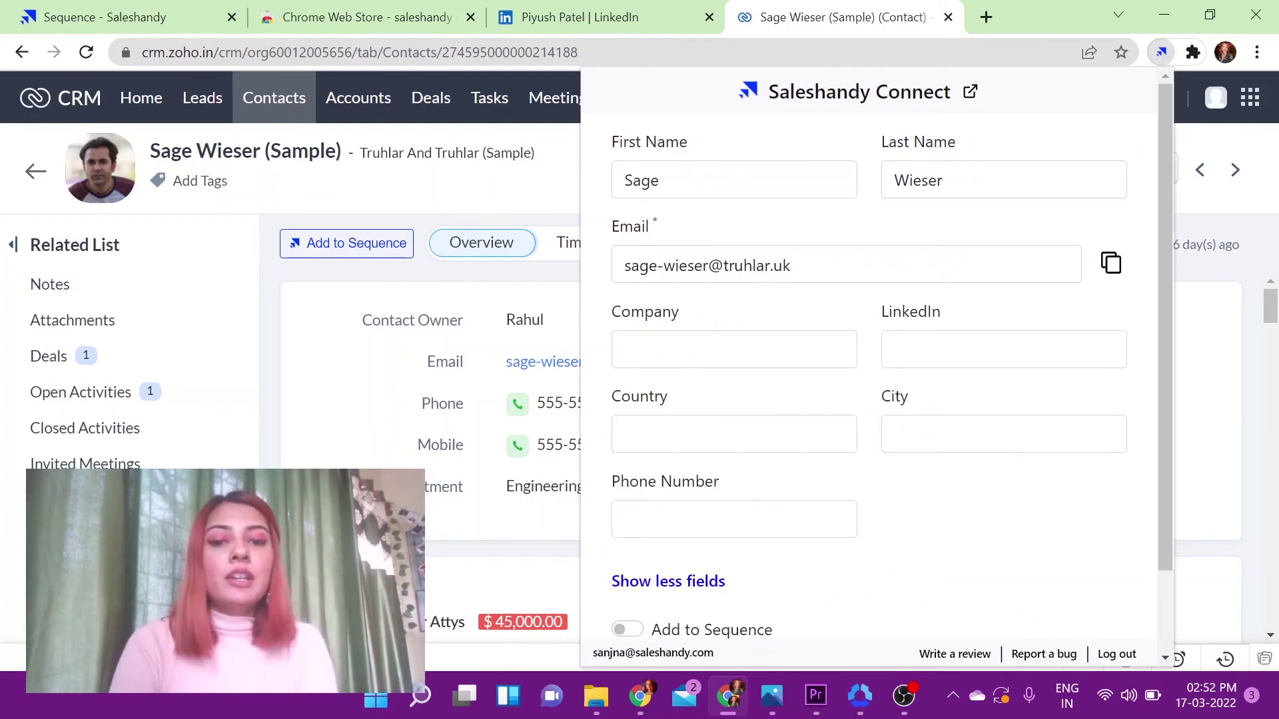
scroll(869, 366, down, 2)
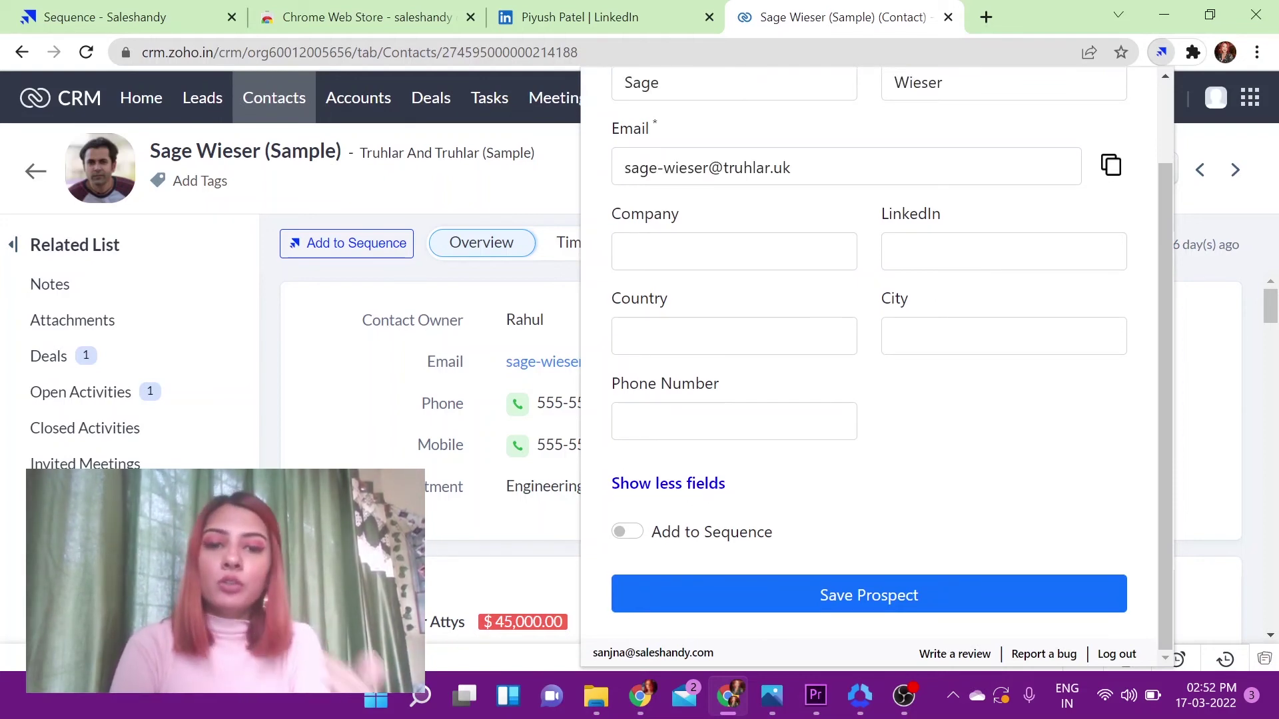
- Put the contact in Sample Sequence at Step 2 and save it as a prospect
click(630, 533)
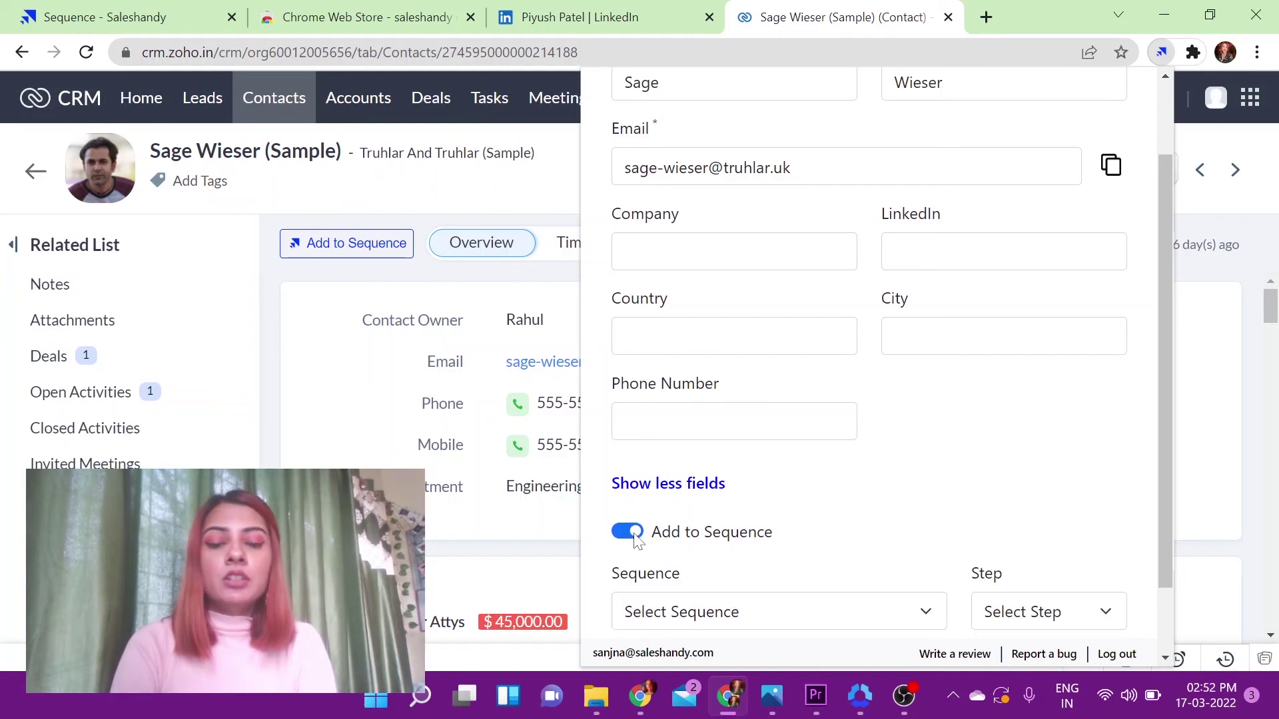
scroll(848, 525, down, 2)
click(851, 526)
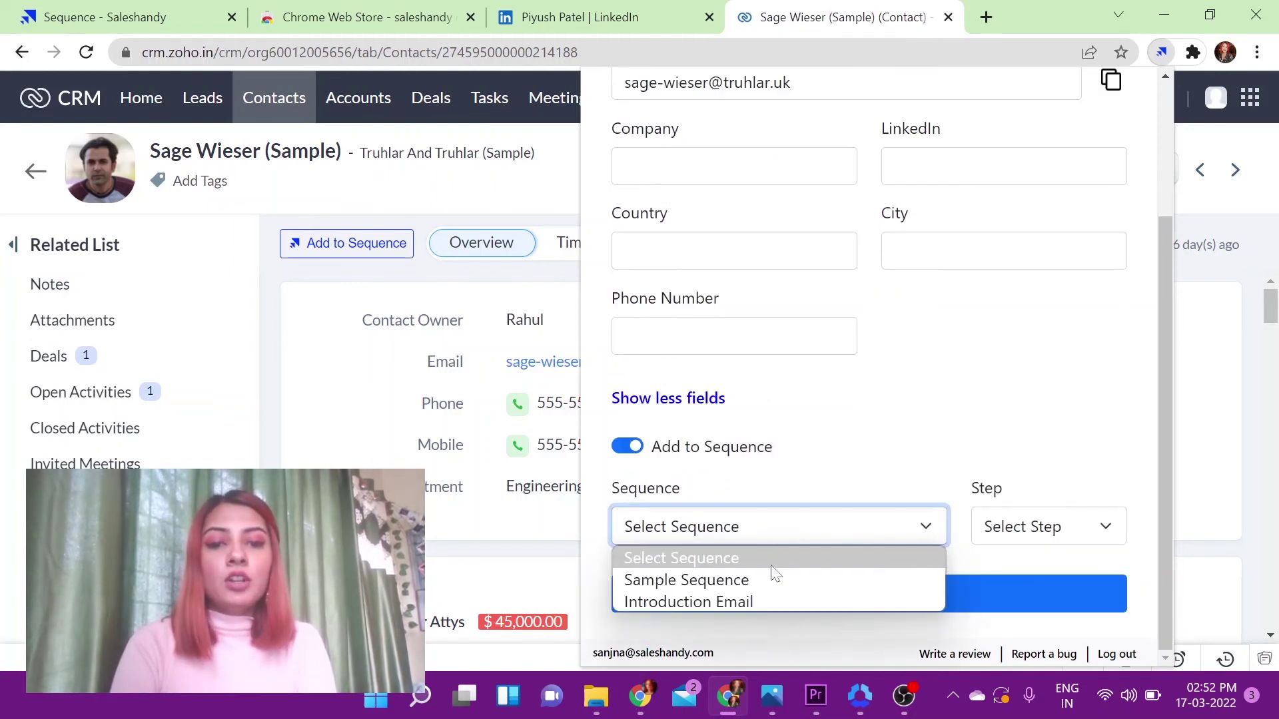
click(771, 578)
click(1026, 527)
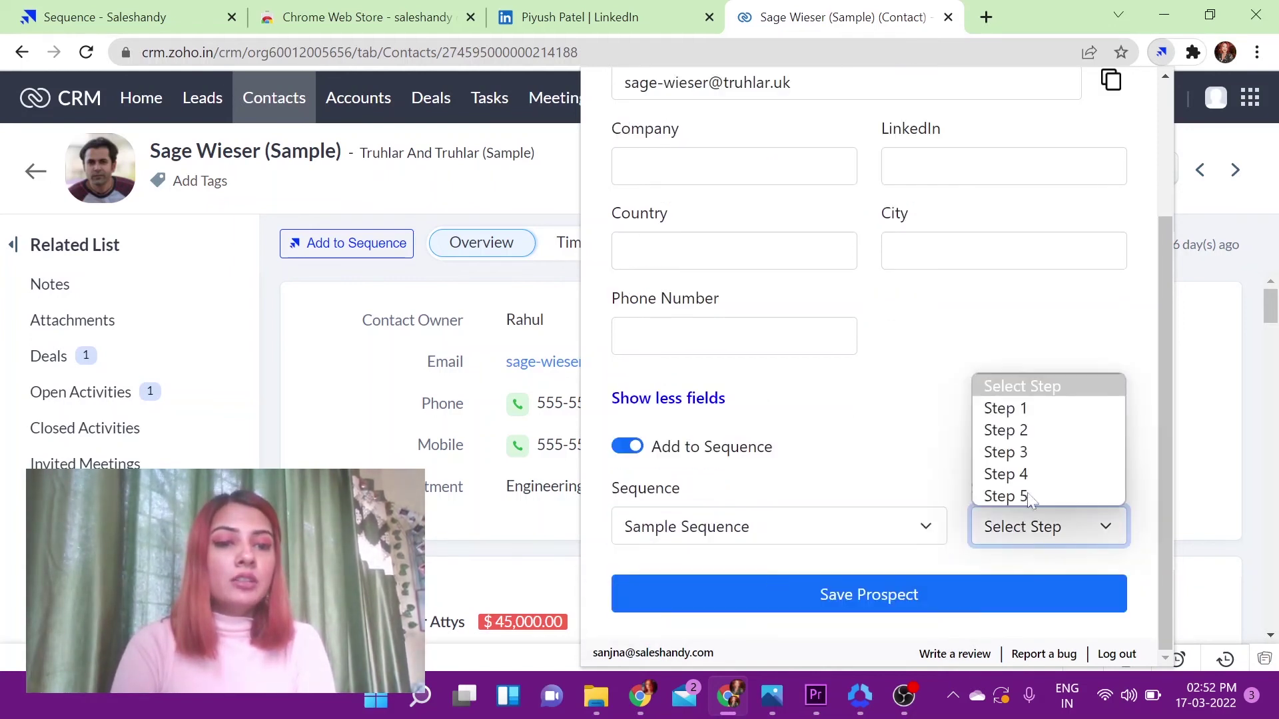
click(1032, 430)
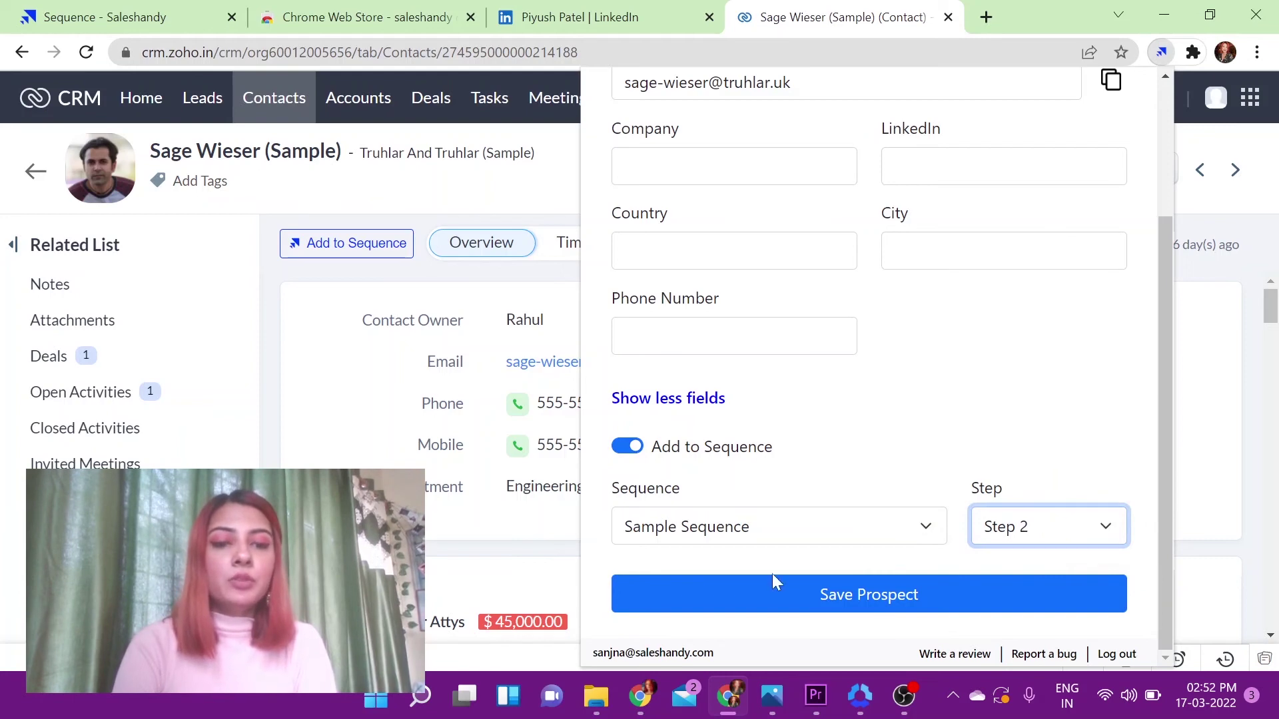
click(831, 591)
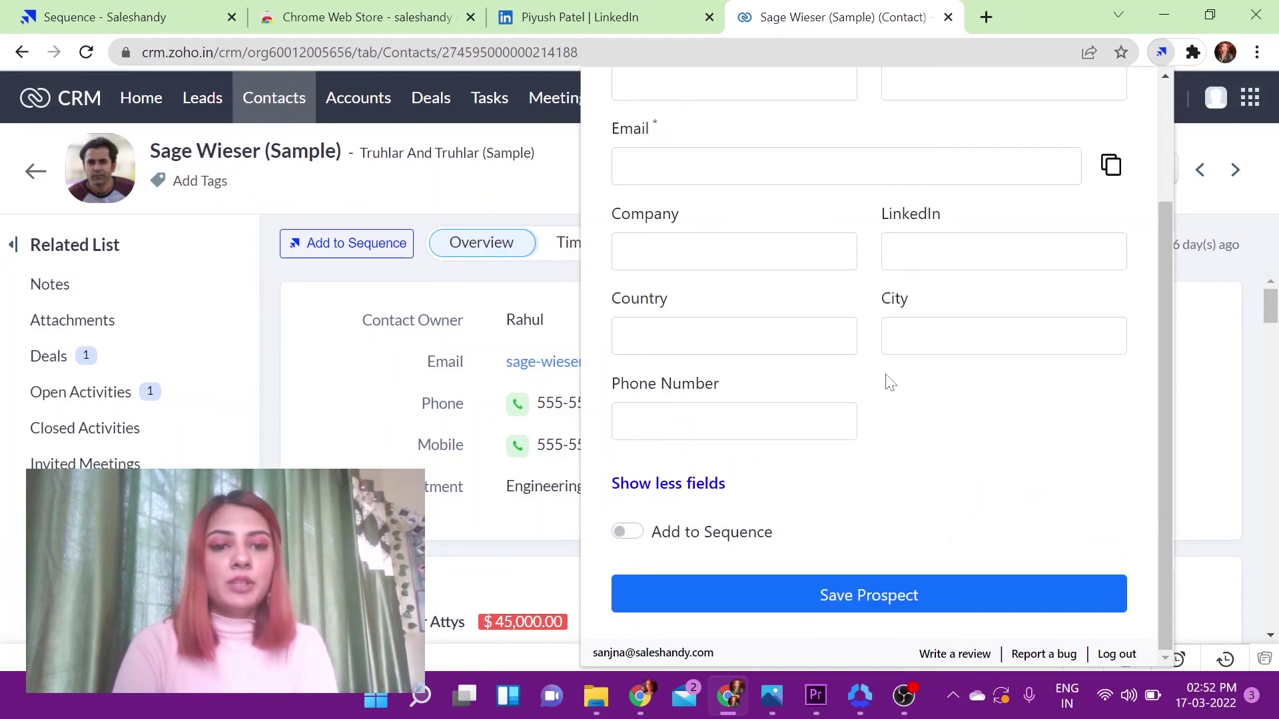